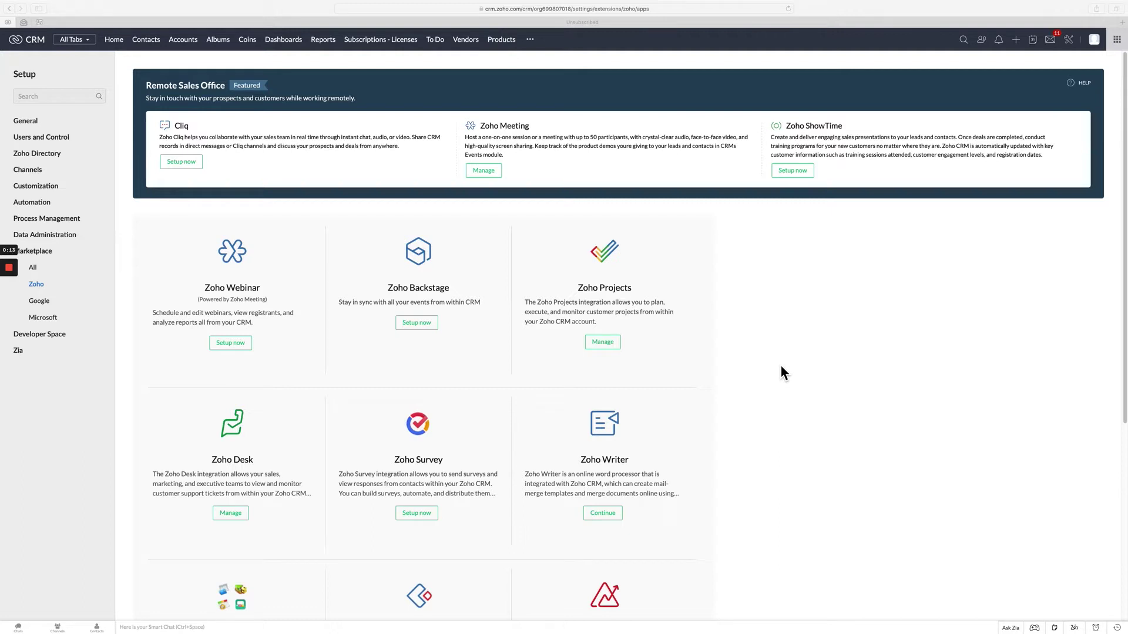
- Begin setting up the Zoho Finance Suite from the Marketplace's Zoho integrations
click(1068, 40)
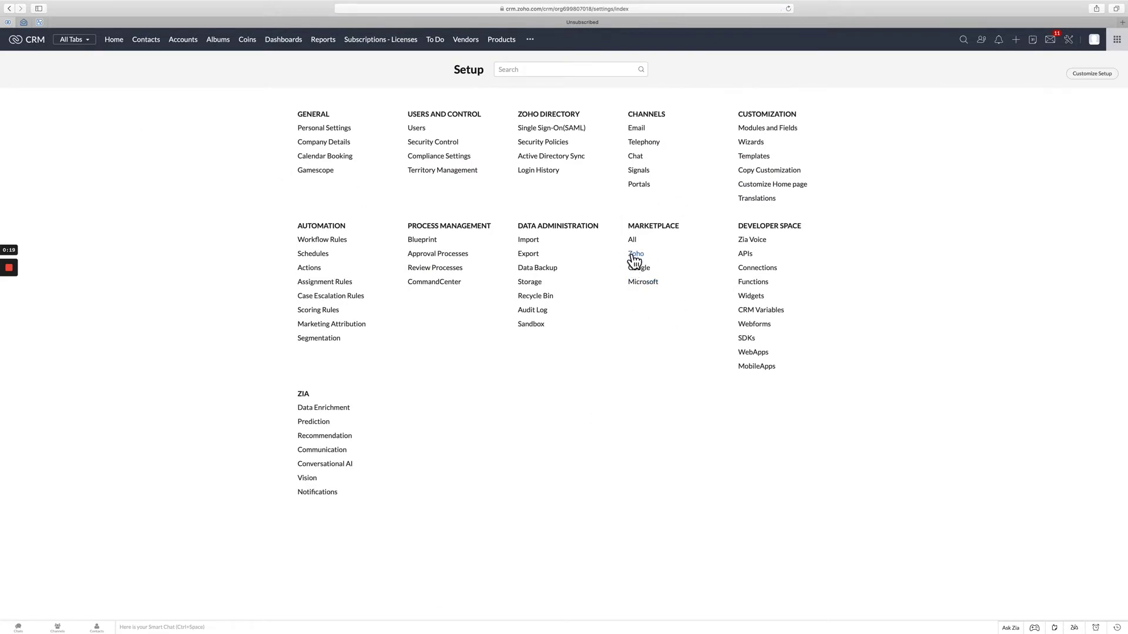
click(635, 254)
scroll(493, 448, down, 5)
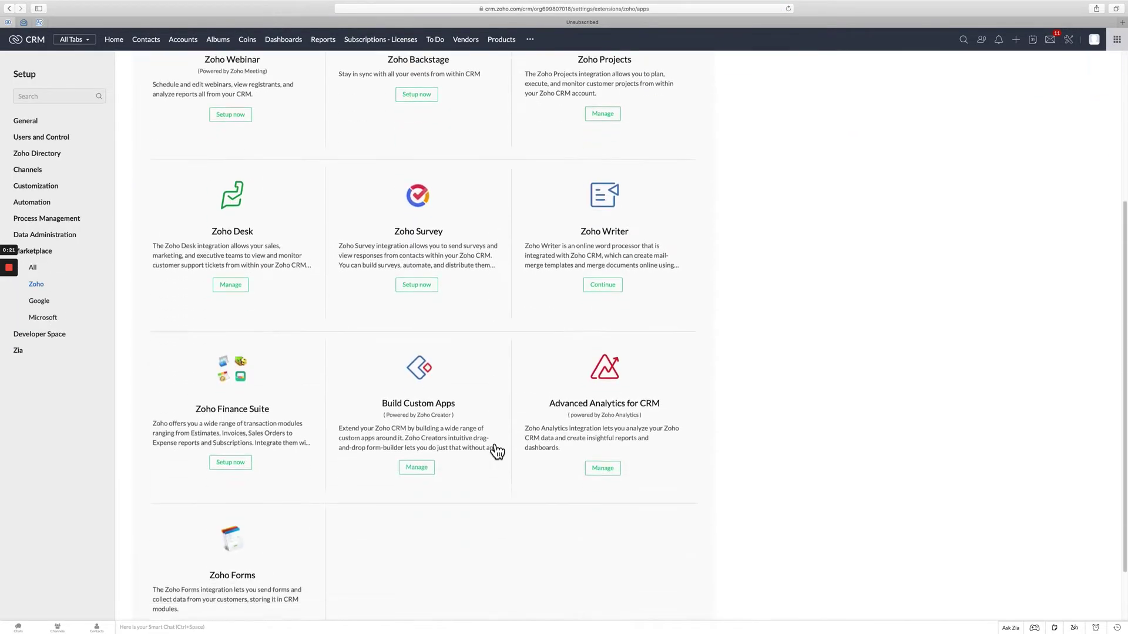
click(226, 390)
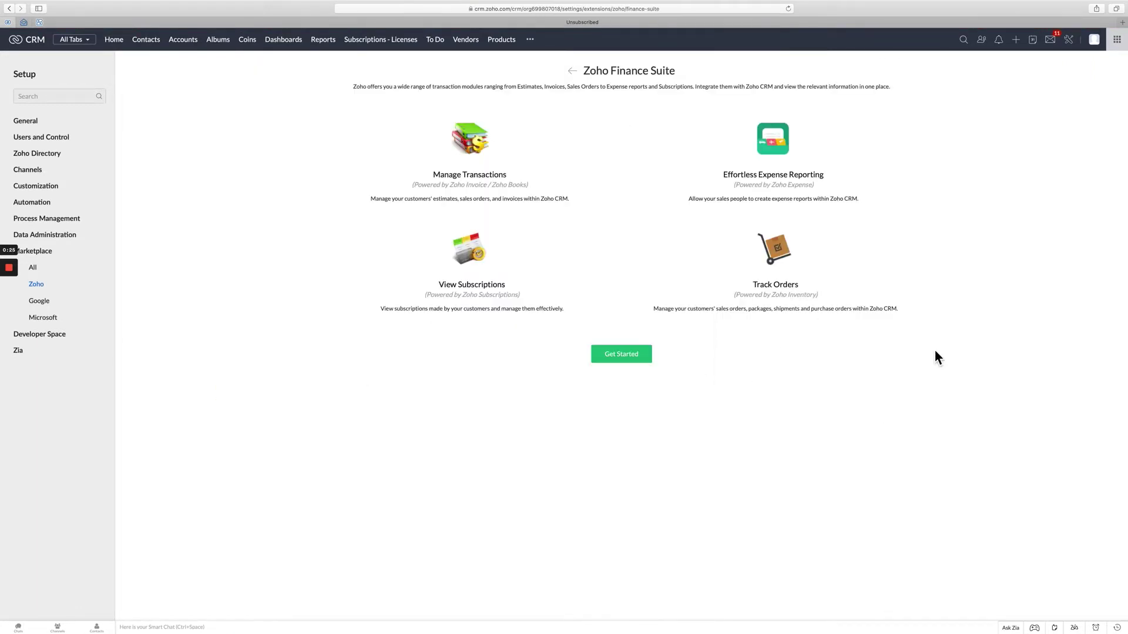
click(620, 352)
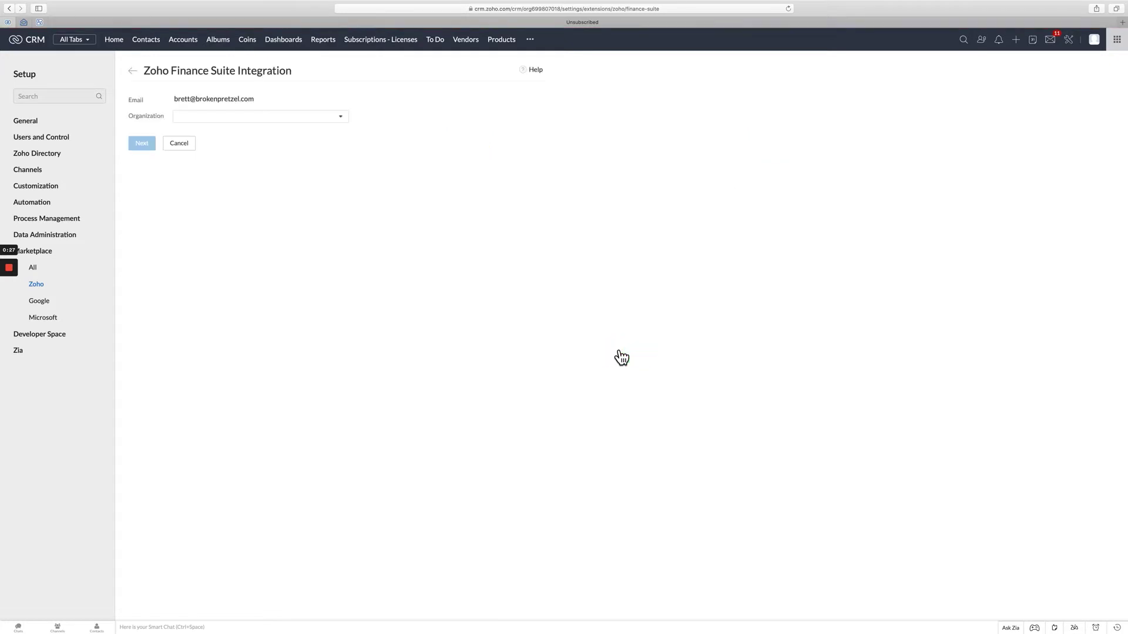
- Link the integration to the Broken Pretzel Enterprises organization and continue to module selection
click(243, 117)
click(234, 136)
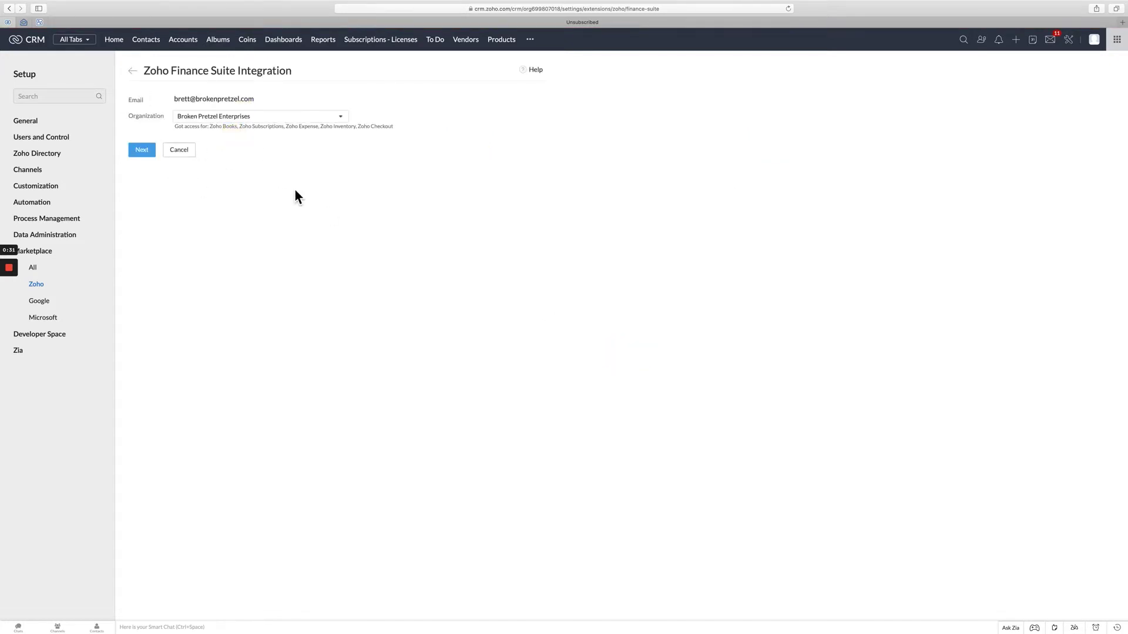
click(142, 151)
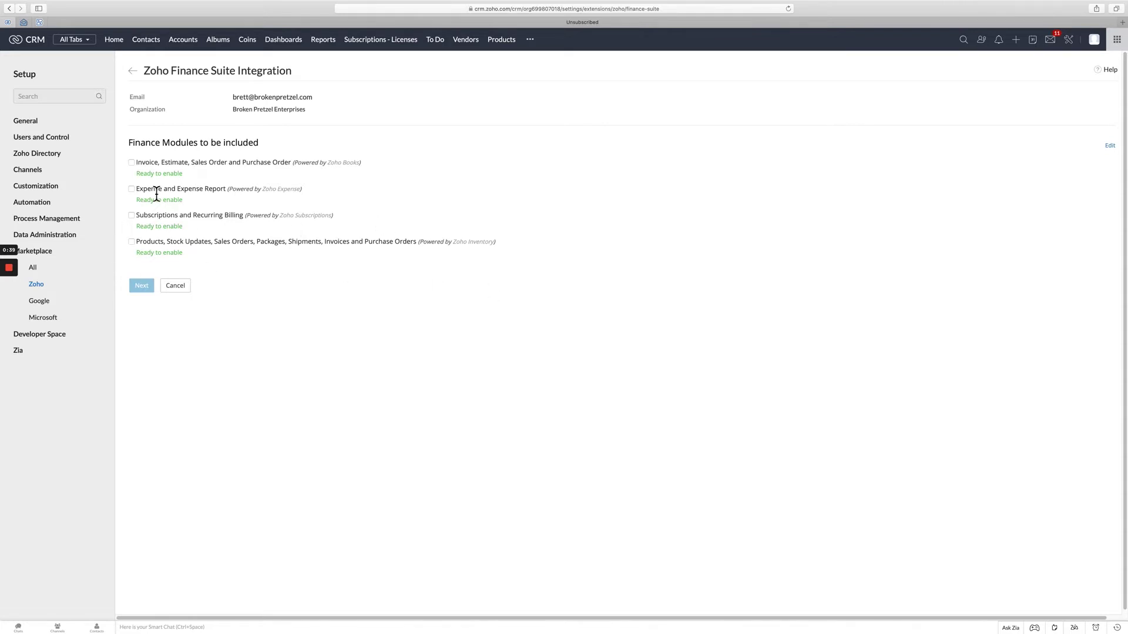
- Include the Invoice, Estimate, Sales Order and Purchase Order module, then bring up Vendor Sync Settings
click(131, 163)
click(142, 286)
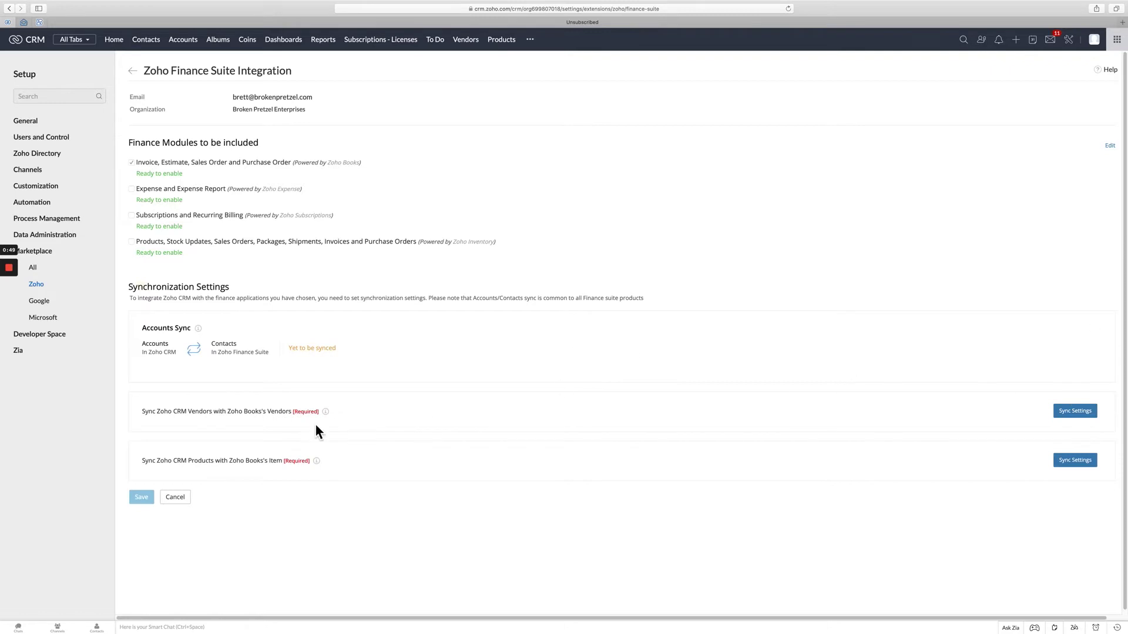
click(1072, 415)
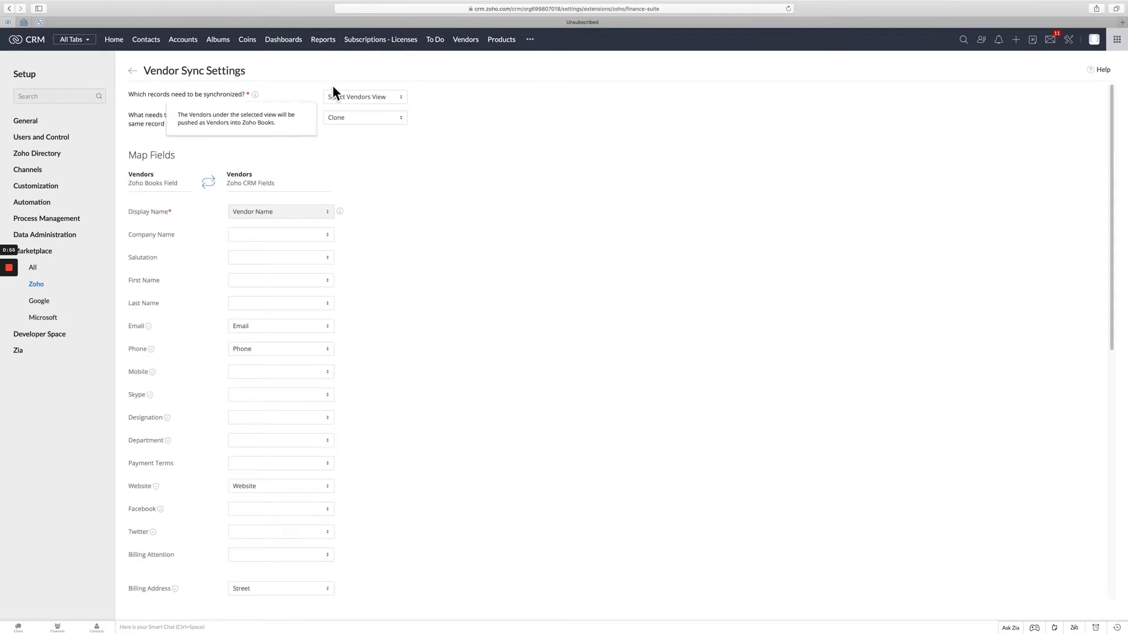
- Sync All Vendors with Overwrite on conflicts, accept the warning, and save the product-to-item mapping
click(389, 97)
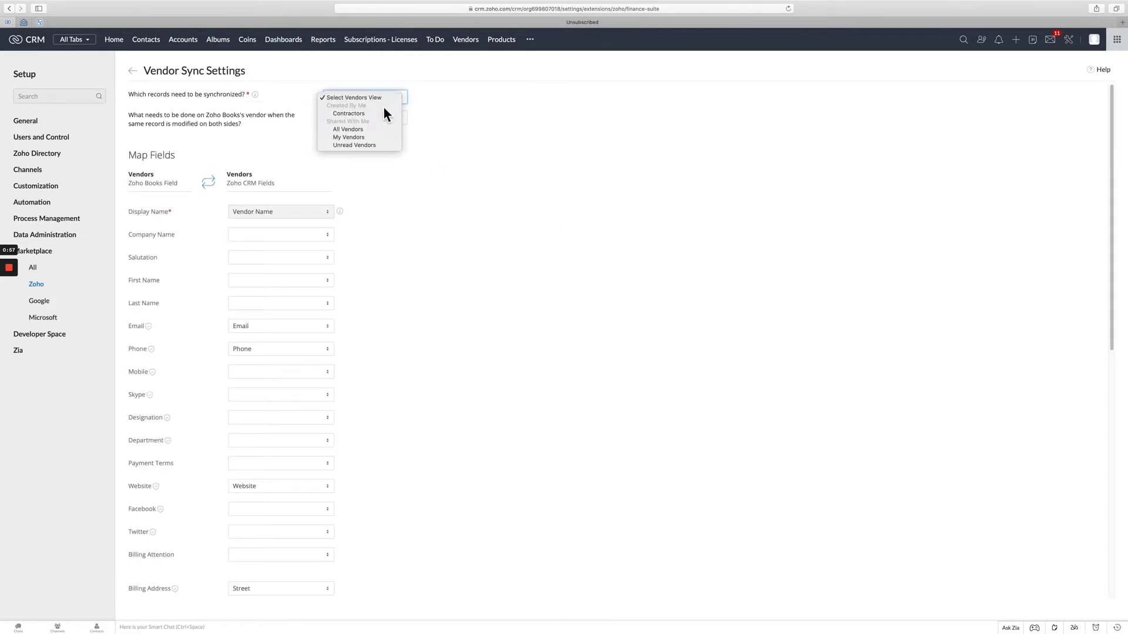
click(365, 129)
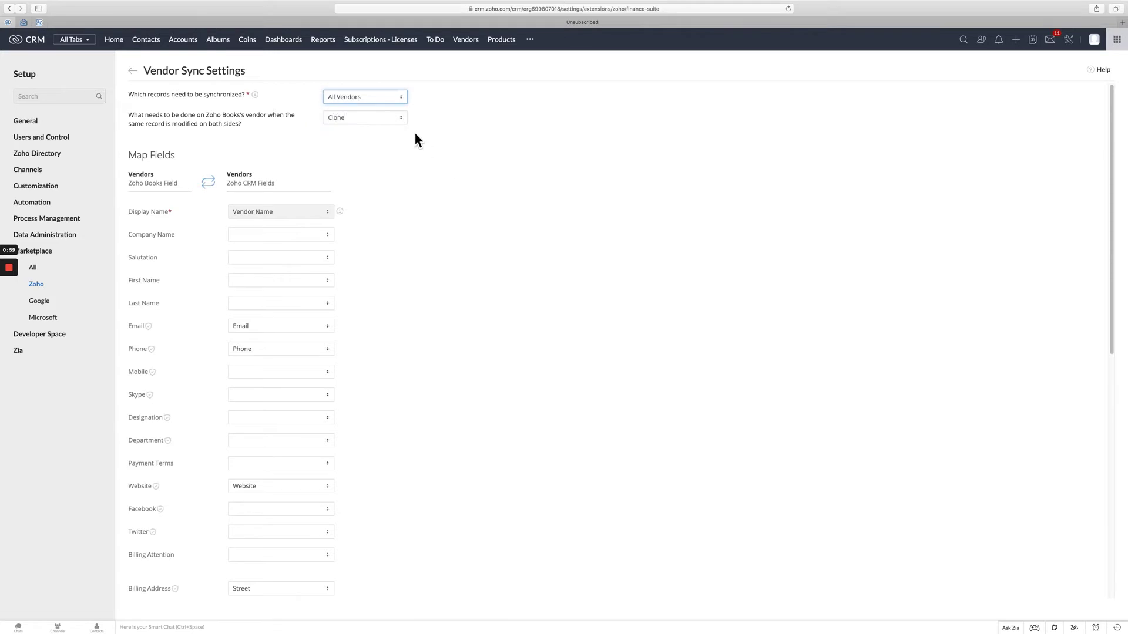
click(390, 119)
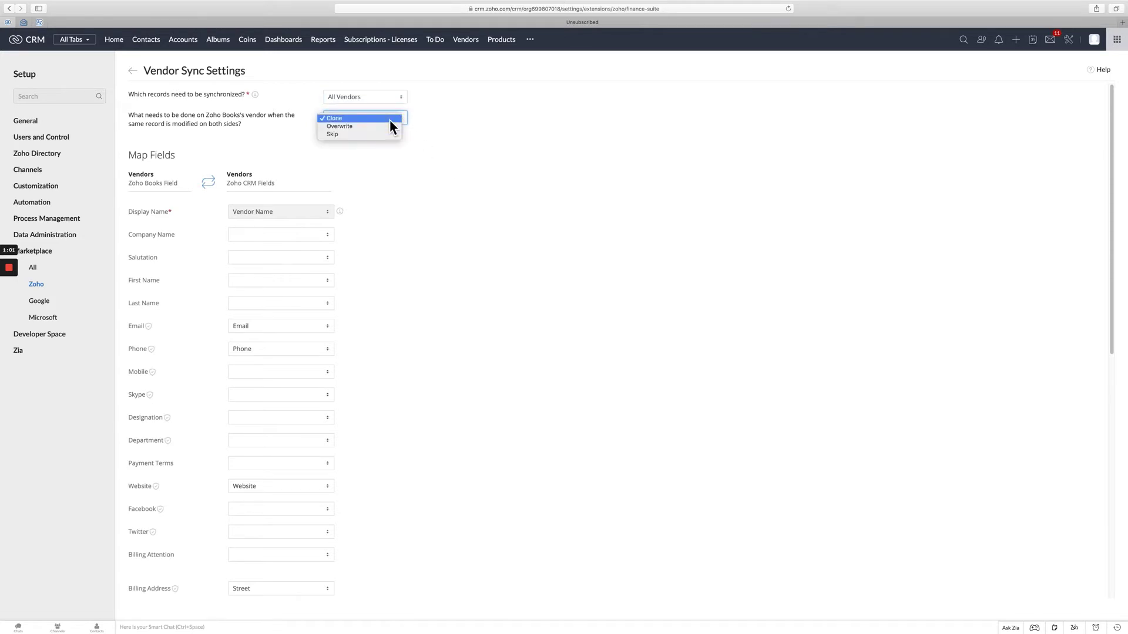
click(364, 126)
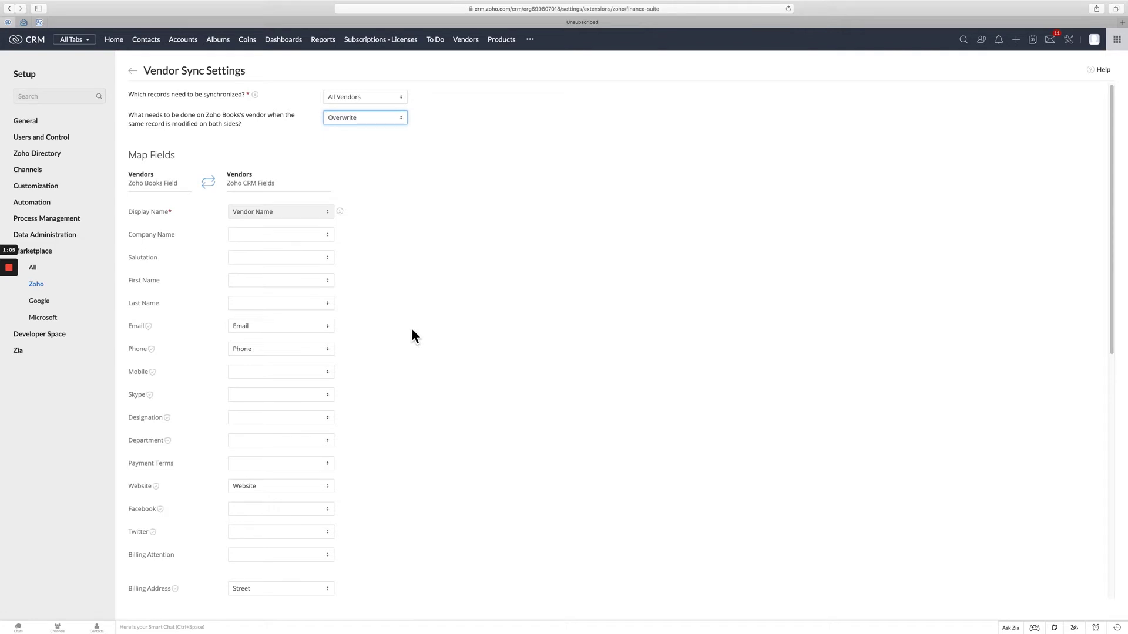
scroll(411, 328, down, 10)
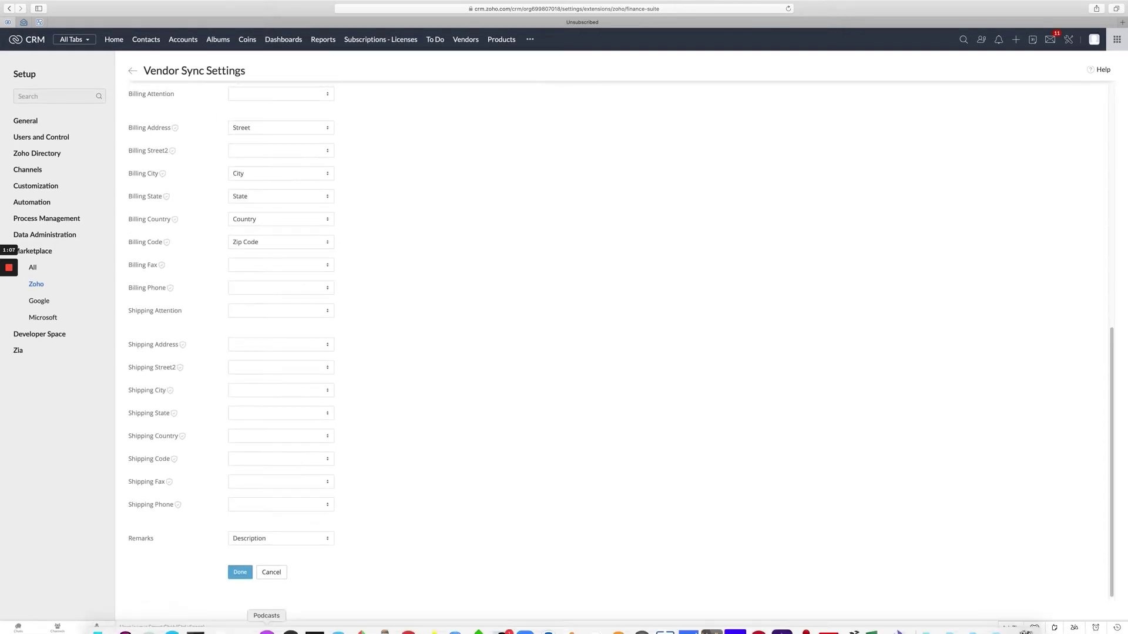
click(243, 572)
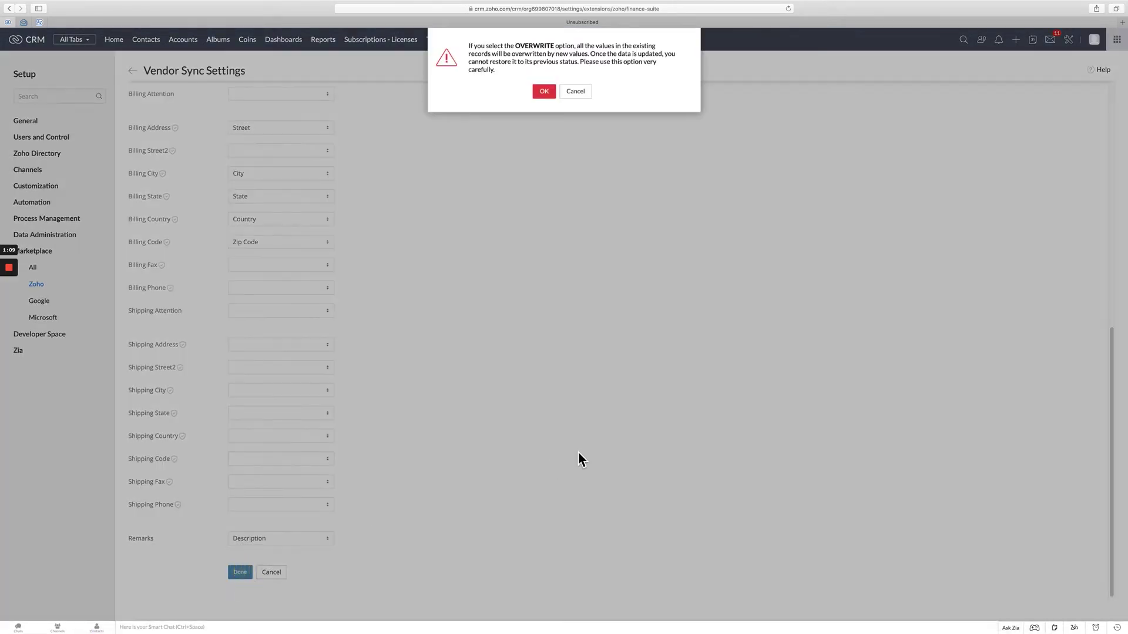
click(547, 92)
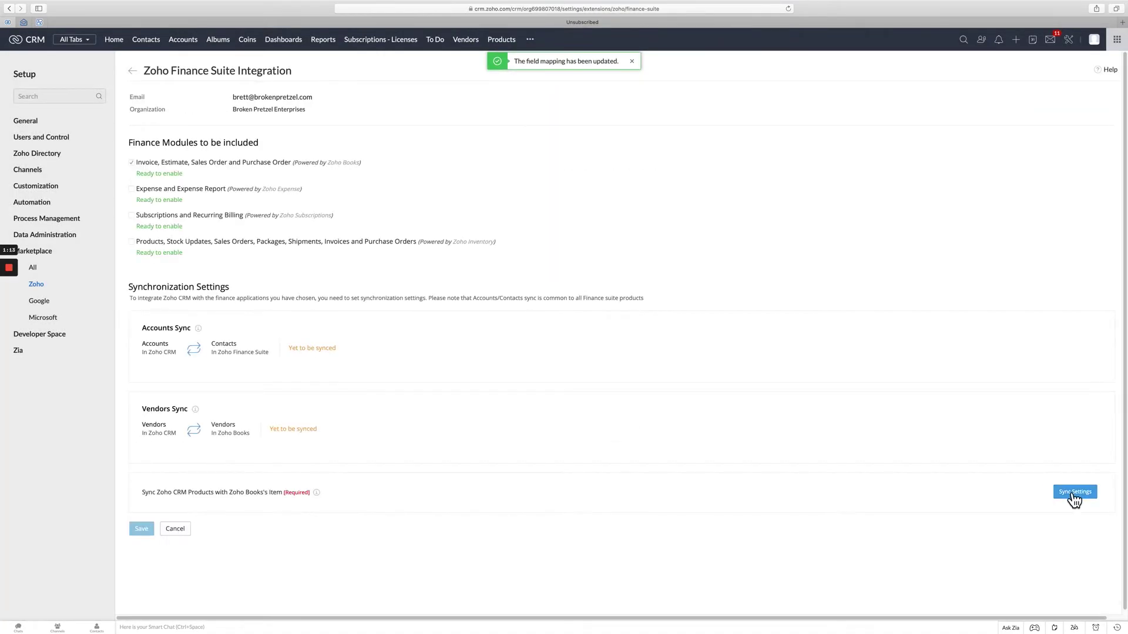
click(1073, 496)
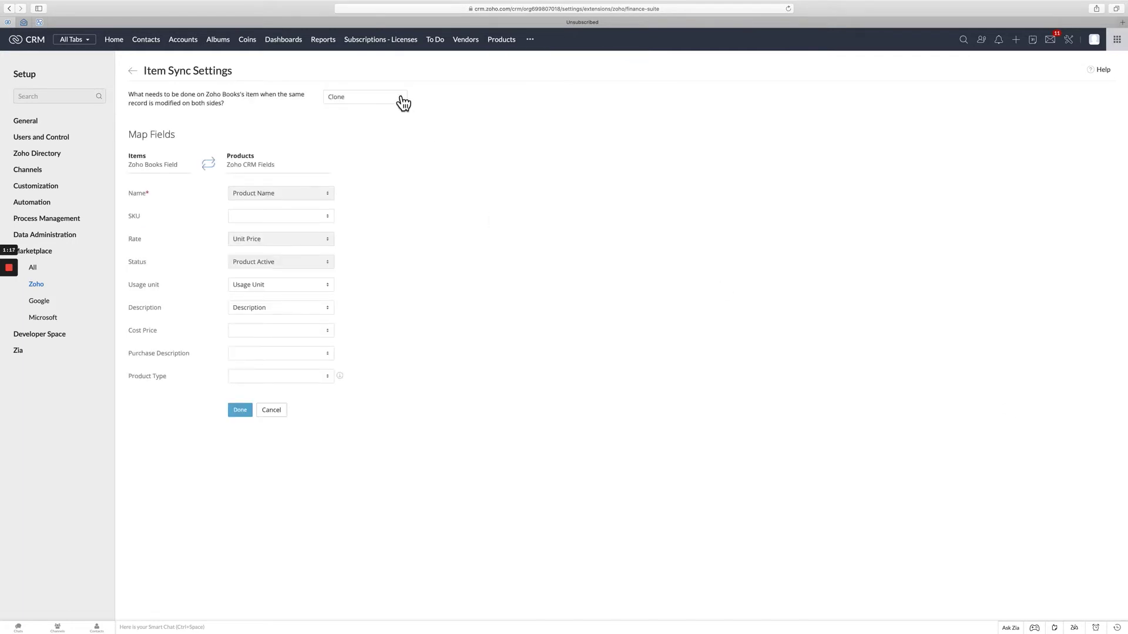
click(237, 412)
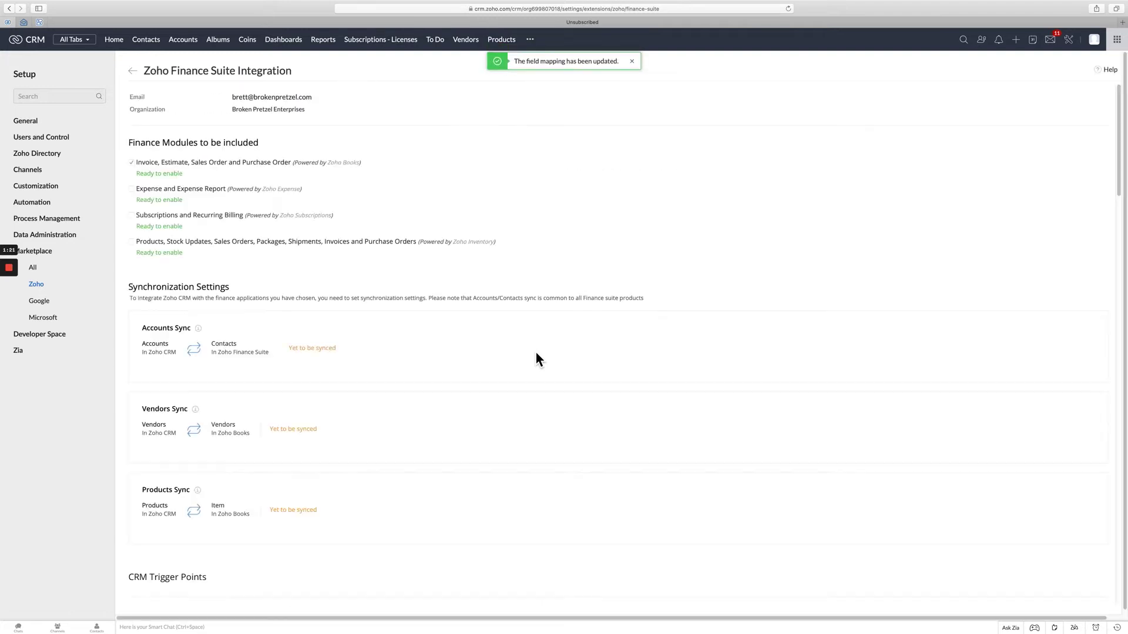
- Save the integration with native inventory modules hidden, then refresh to see syncs in progress
scroll(535, 351, down, 5)
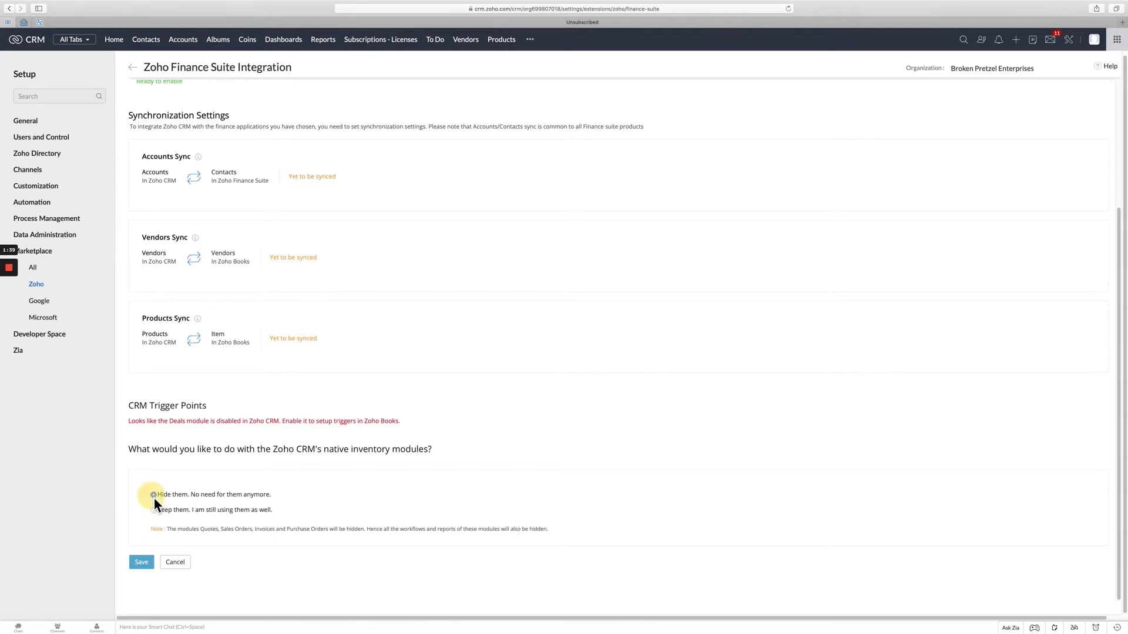
click(142, 564)
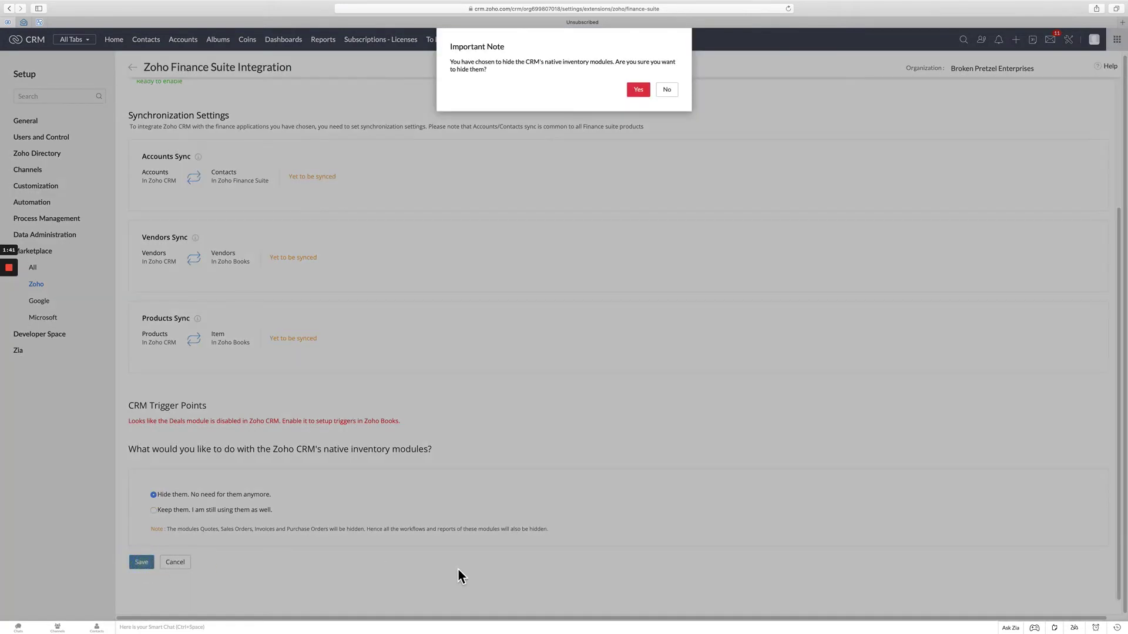
click(638, 90)
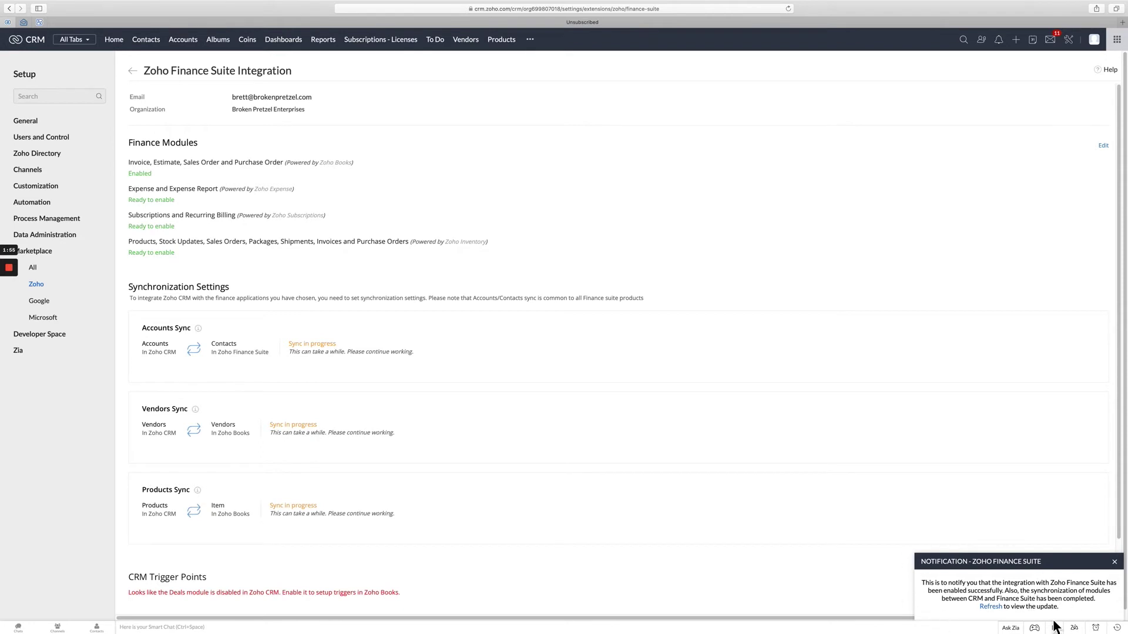
click(993, 607)
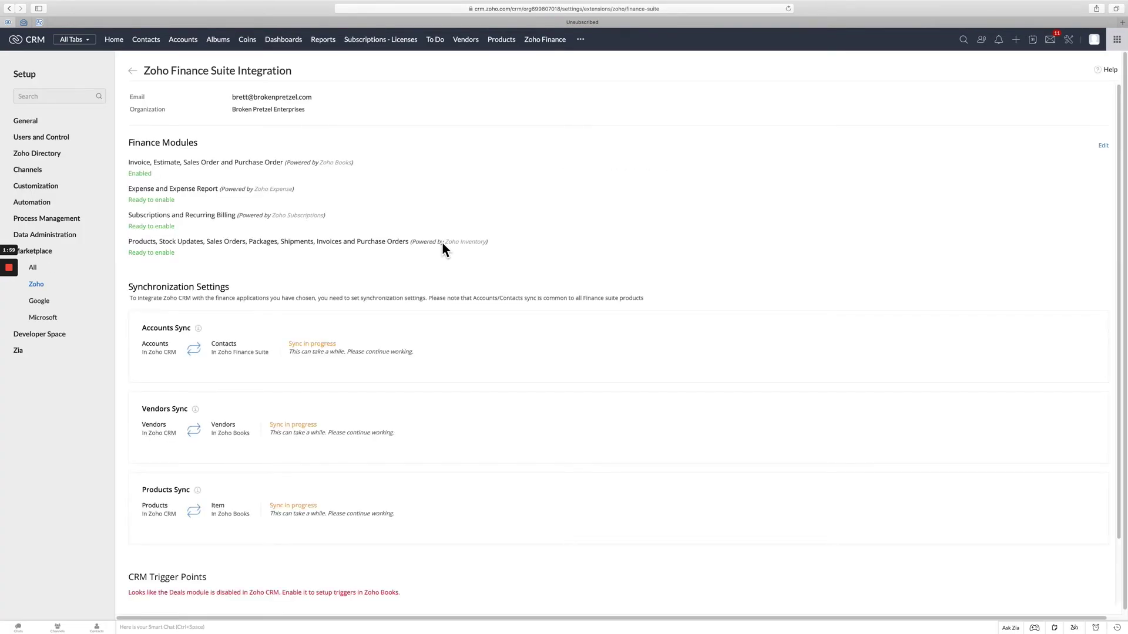
- Open Zenatta Consulting from Recent Items, jump to its Zoho Finance list, and start a new invoice
click(1118, 630)
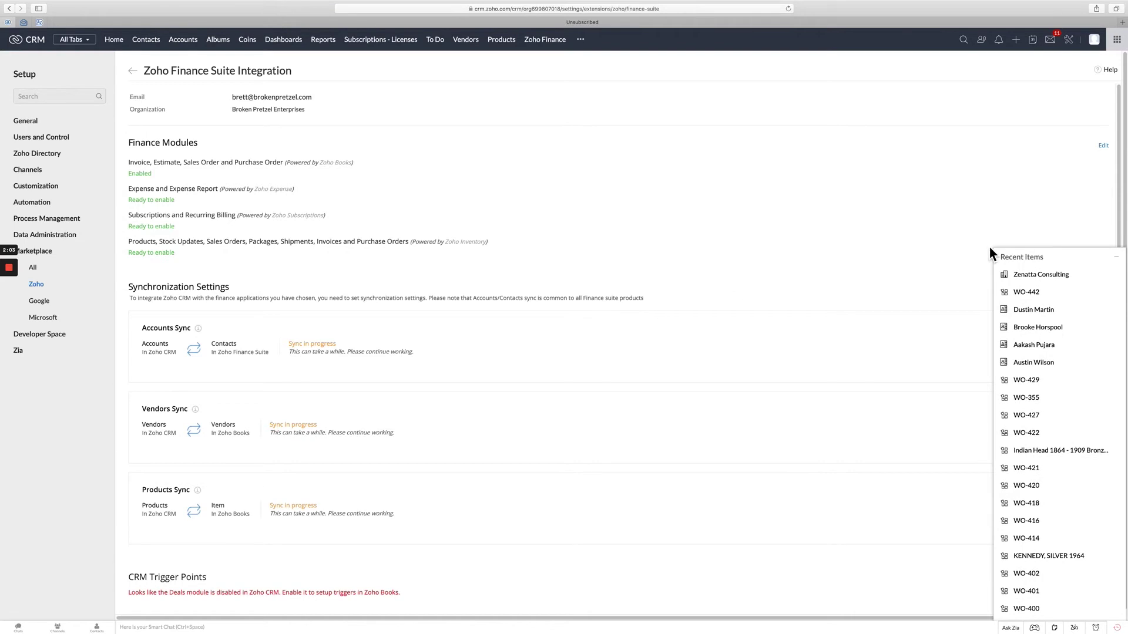
click(1025, 282)
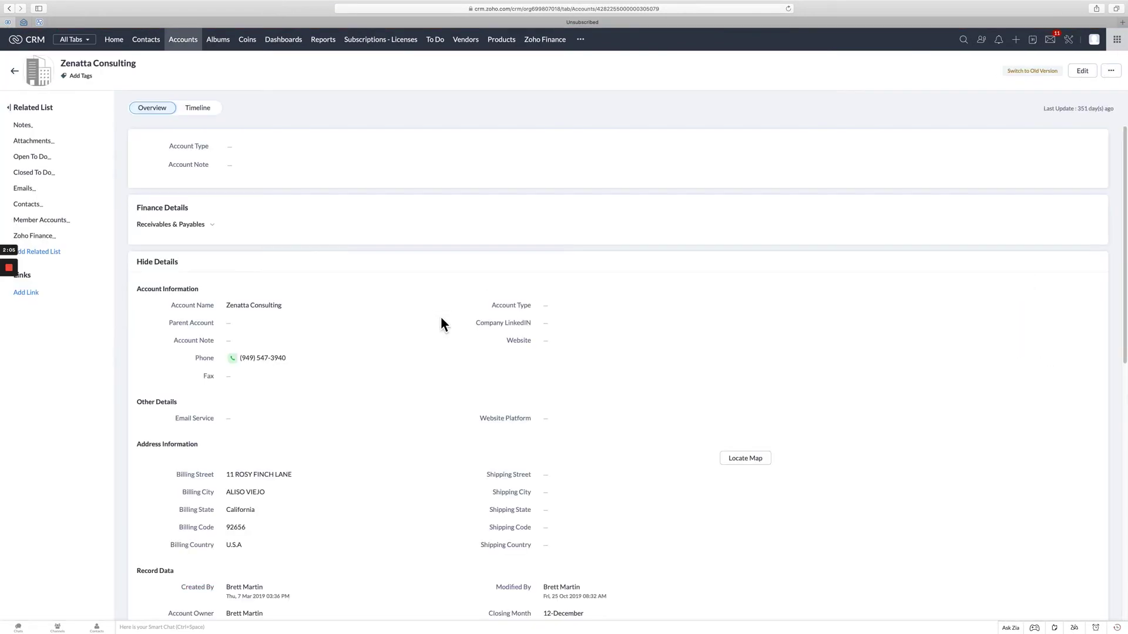
click(44, 236)
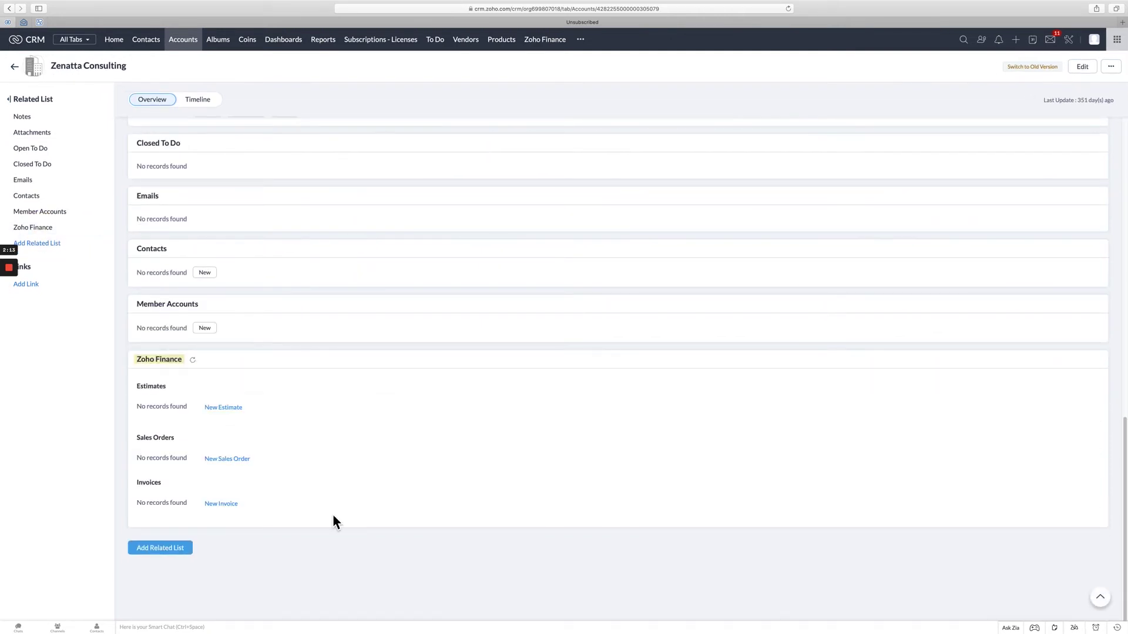
click(222, 505)
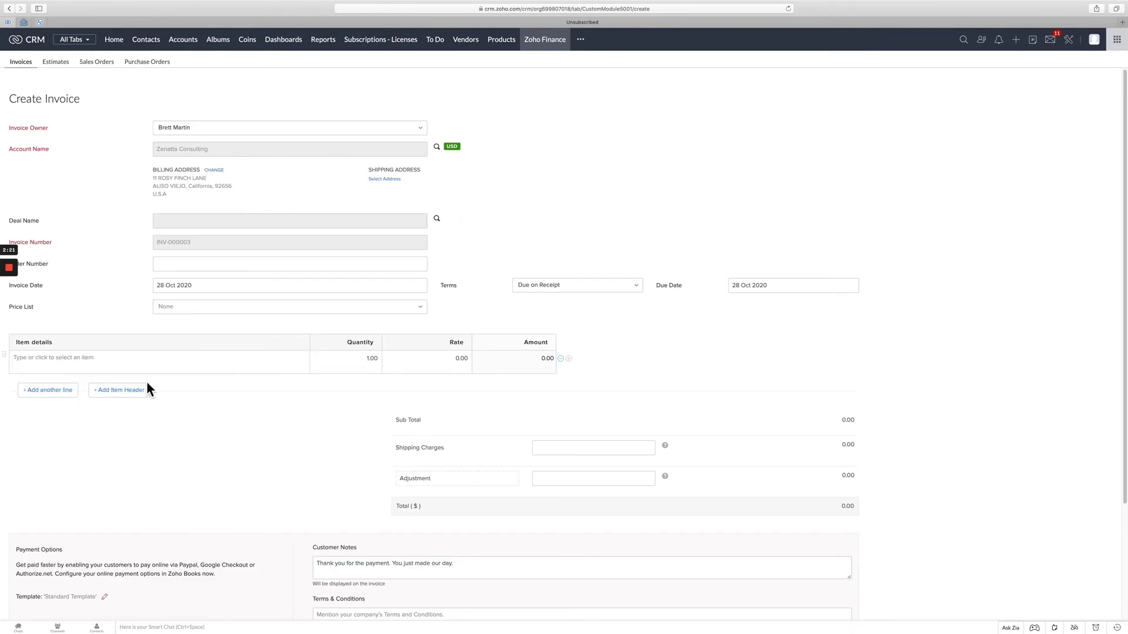
- Save an invoice with one Example Widget line item on Net 60 payment terms
click(61, 358)
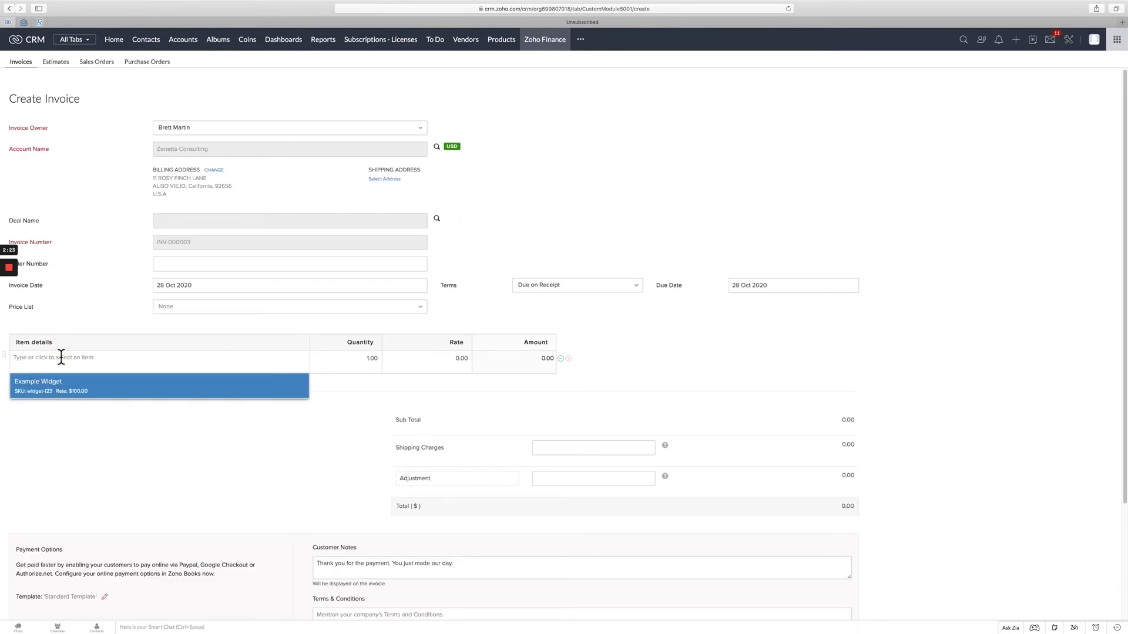
click(88, 389)
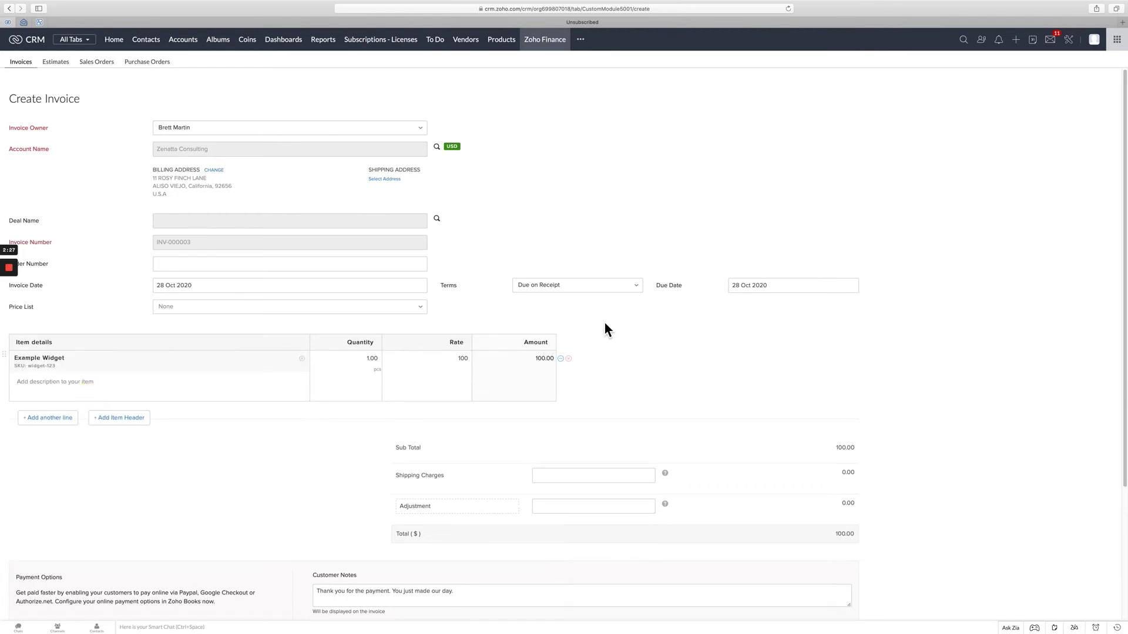
click(635, 292)
click(587, 356)
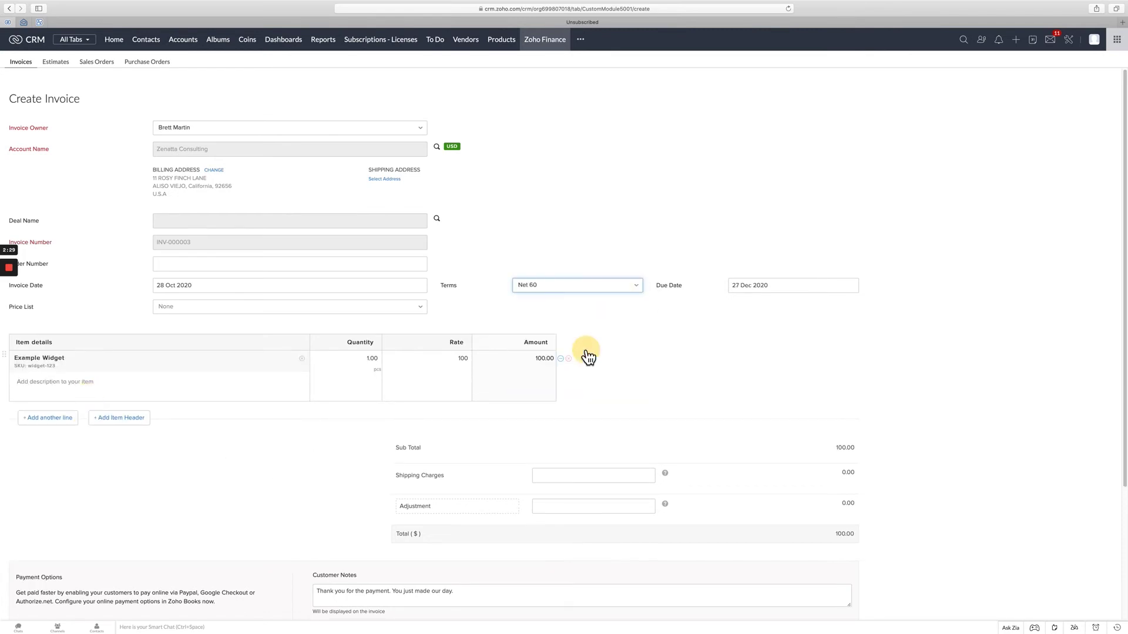
scroll(282, 503, down, 3)
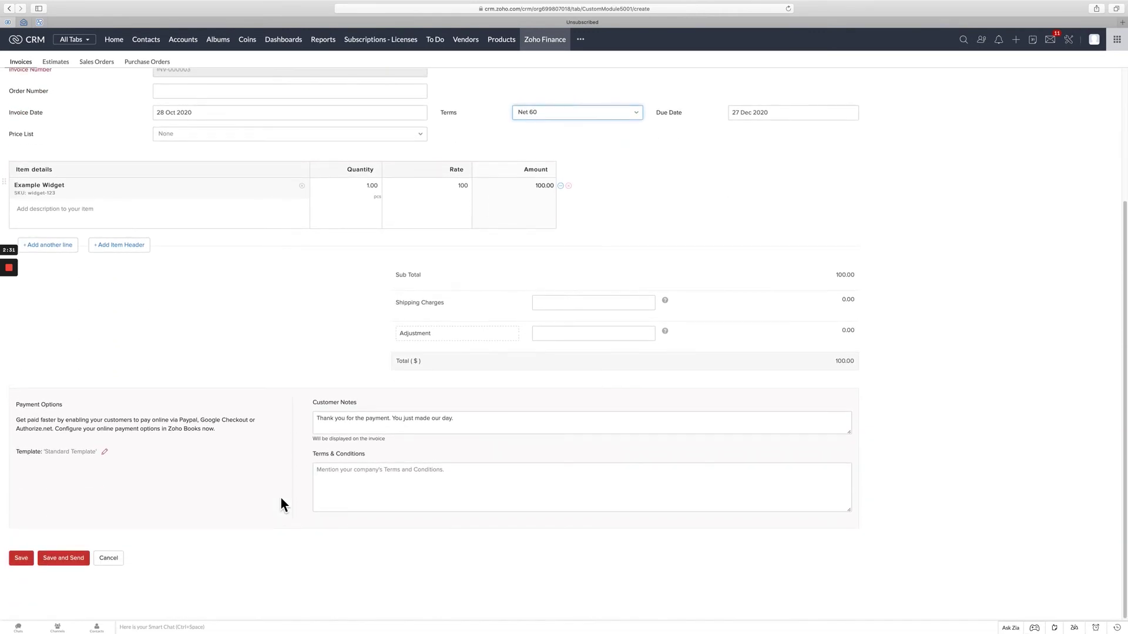
click(21, 559)
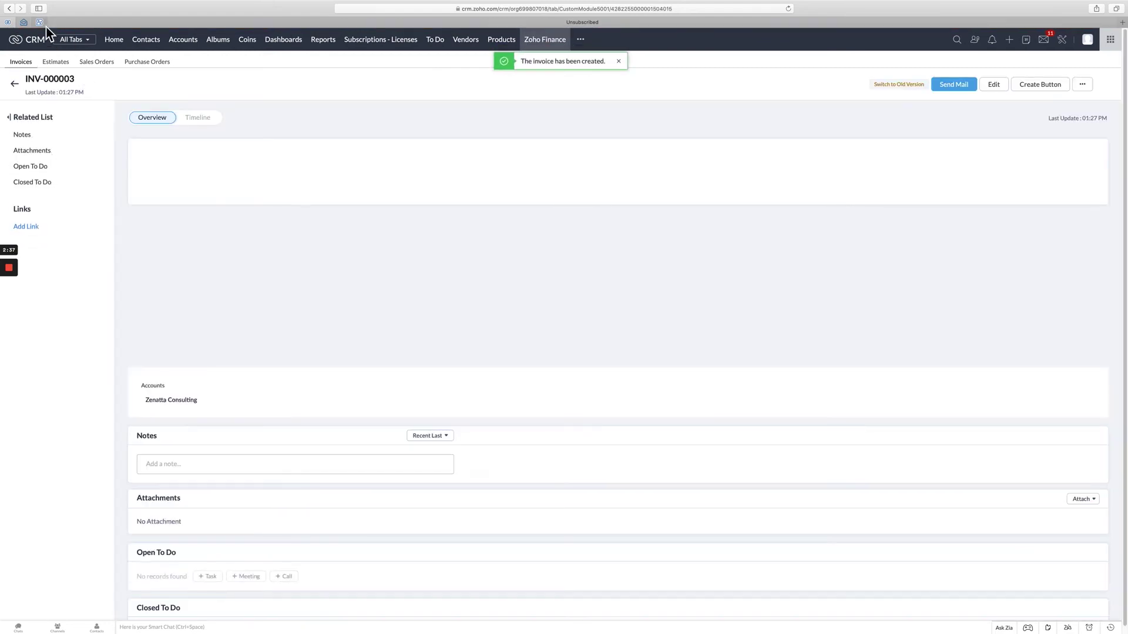
- Filter Zoho Books invoices to Draft to find INV-000003, then return to the CRM invoice
click(42, 25)
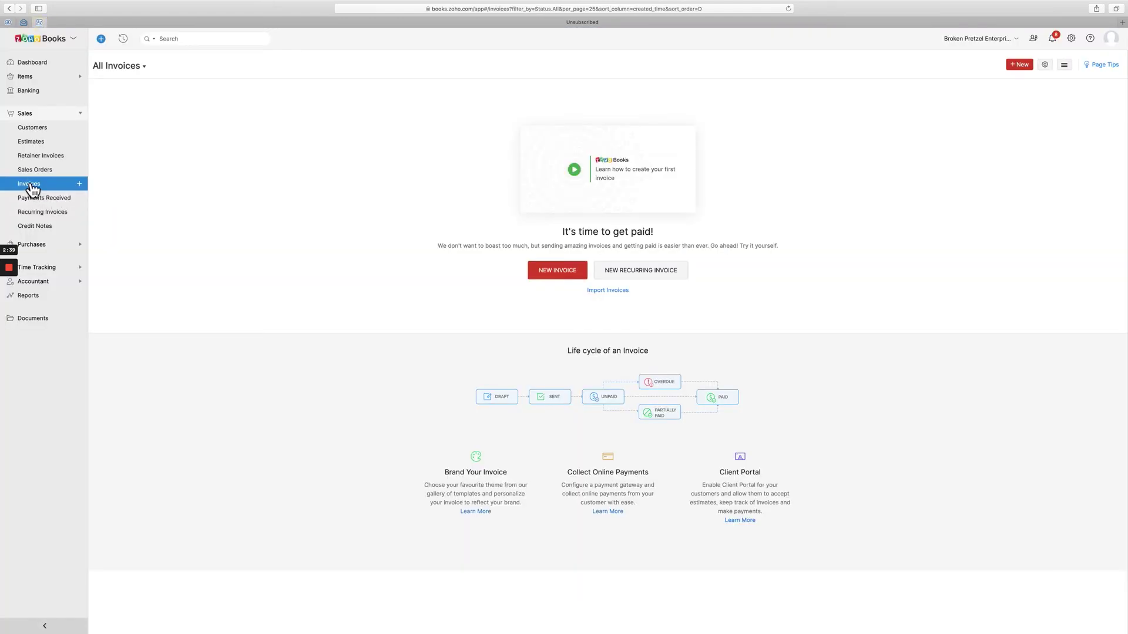
click(139, 70)
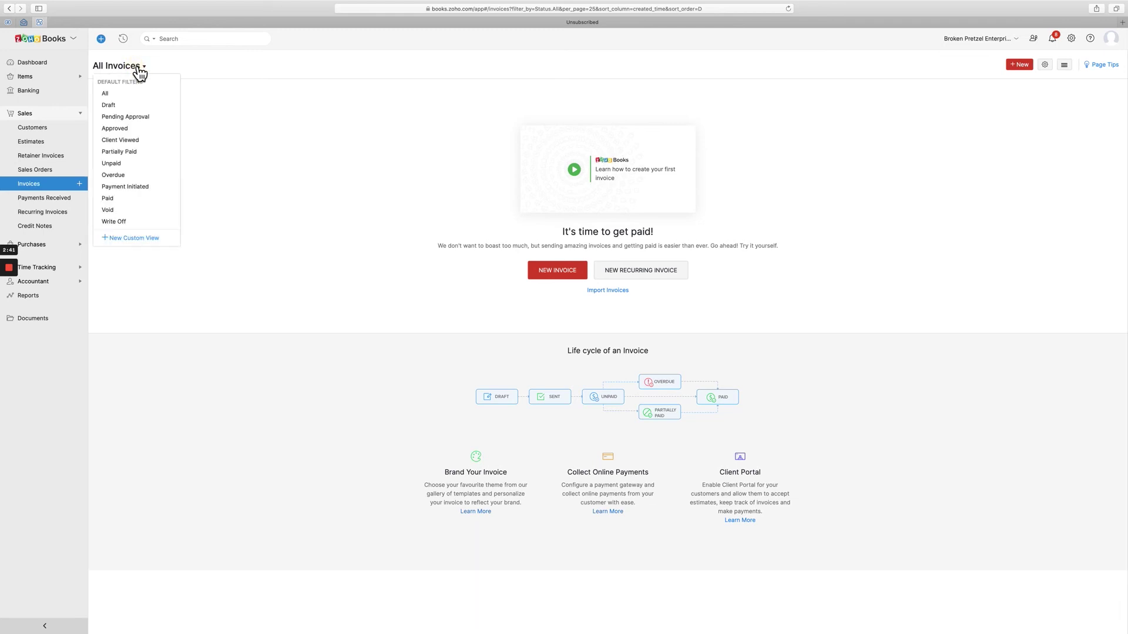
click(114, 109)
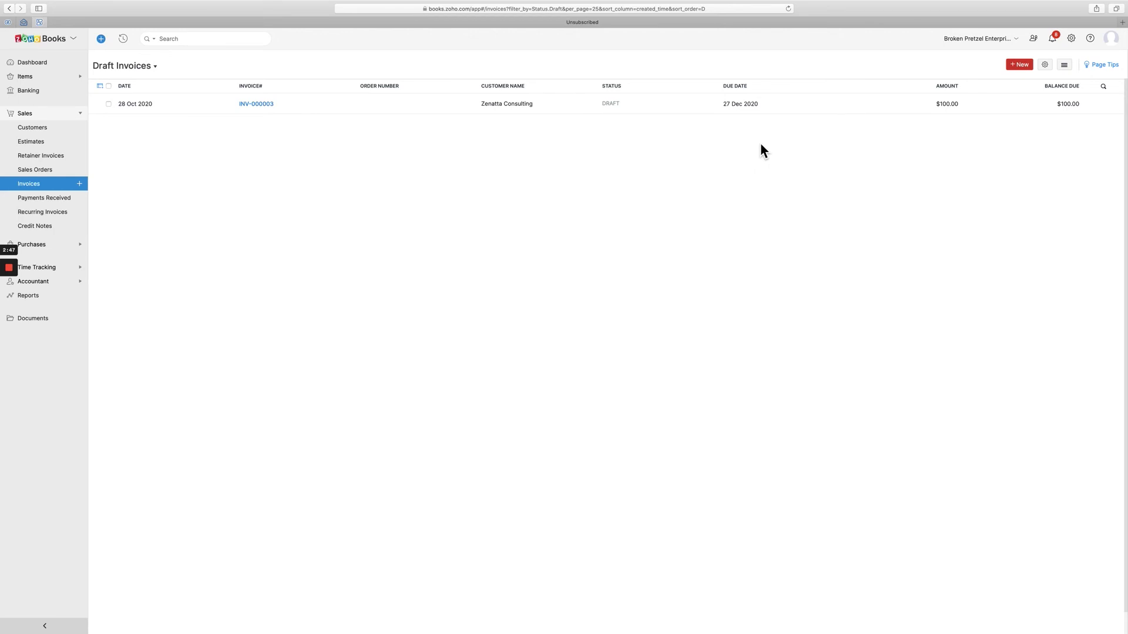
click(8, 22)
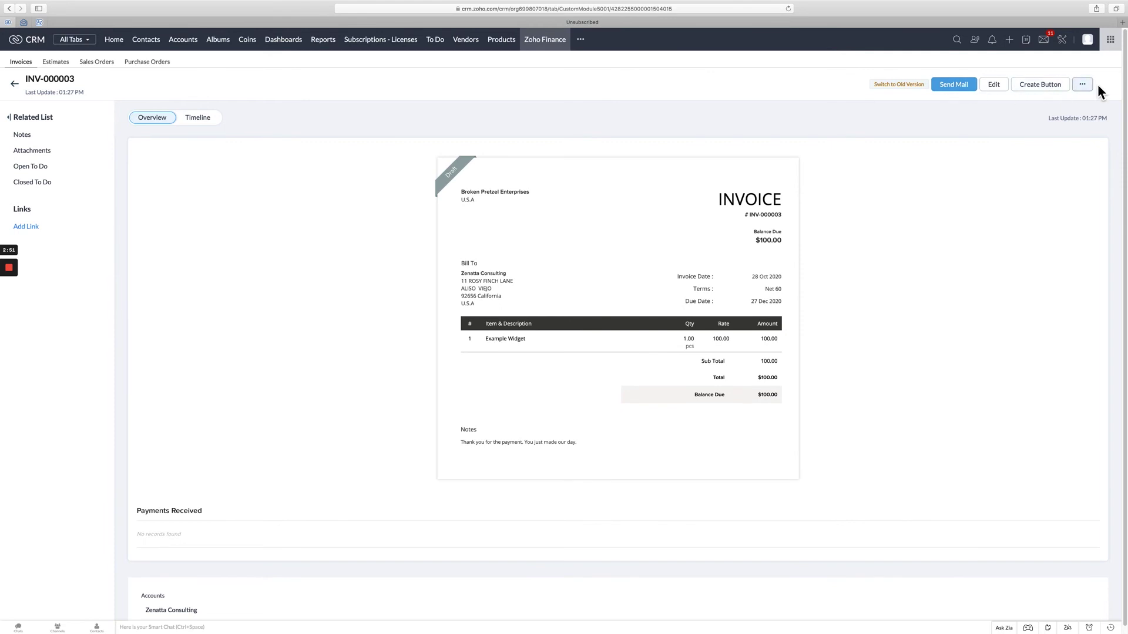
- Mark invoice INV-000003 as Sent from its more-actions menu
click(1082, 86)
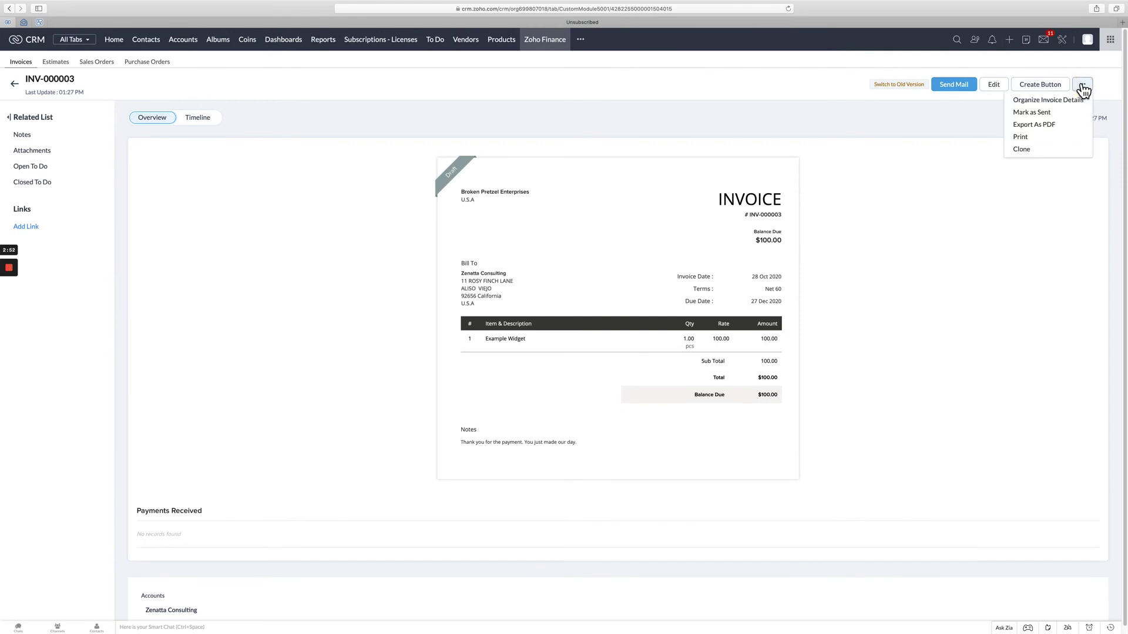
click(1031, 112)
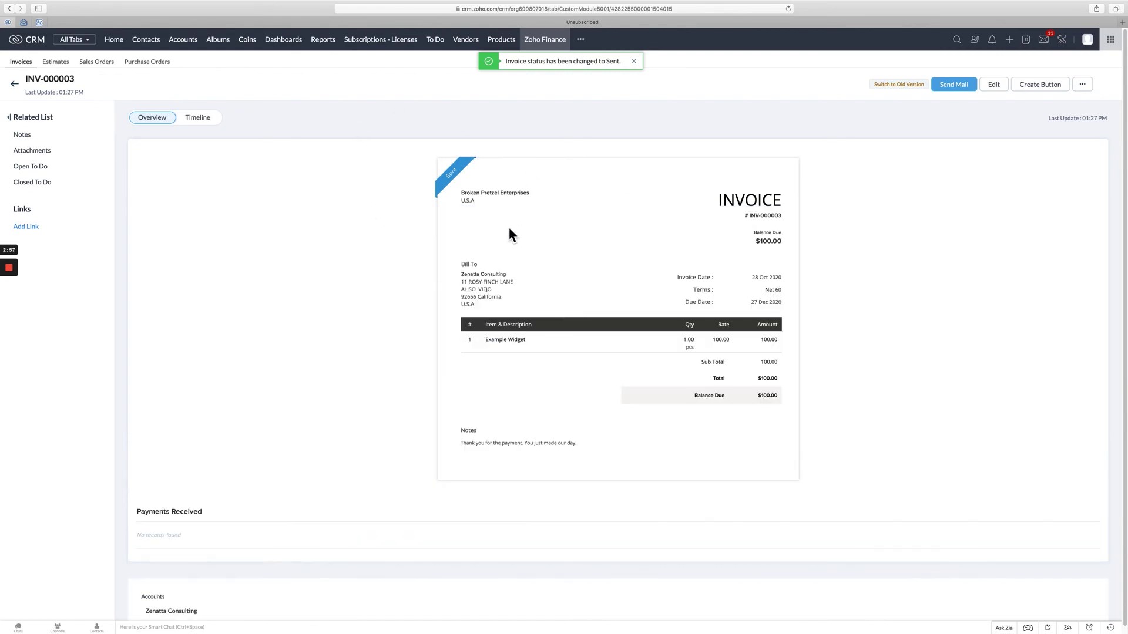
- Switch the Zoho Books invoice list to the Unpaid view, showing INV-000003 due in 60 days
click(40, 22)
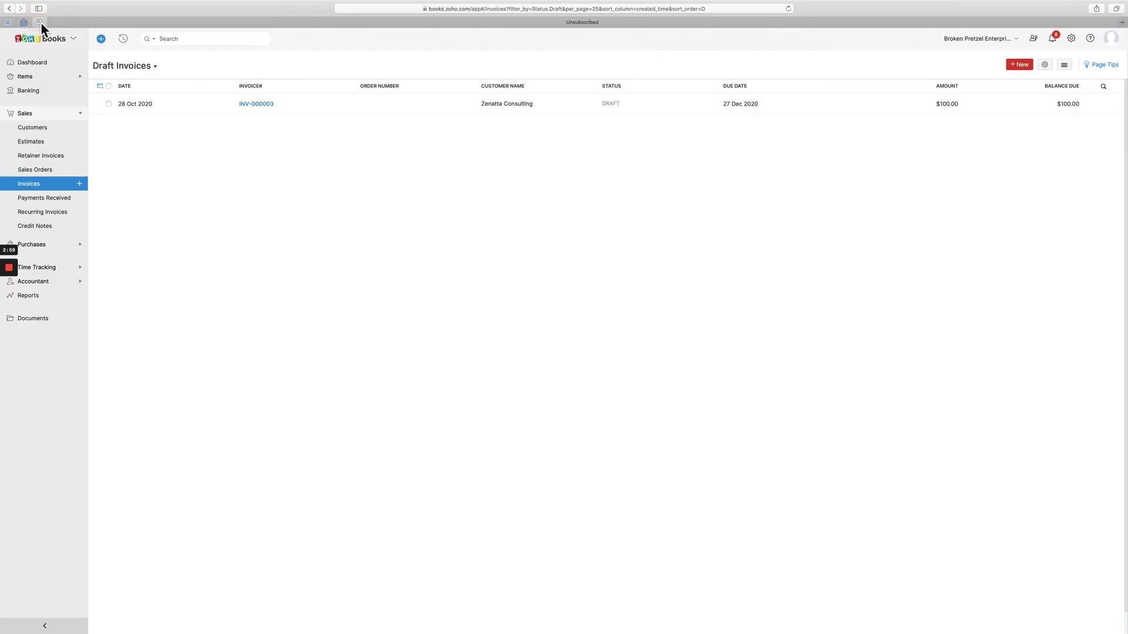
click(141, 67)
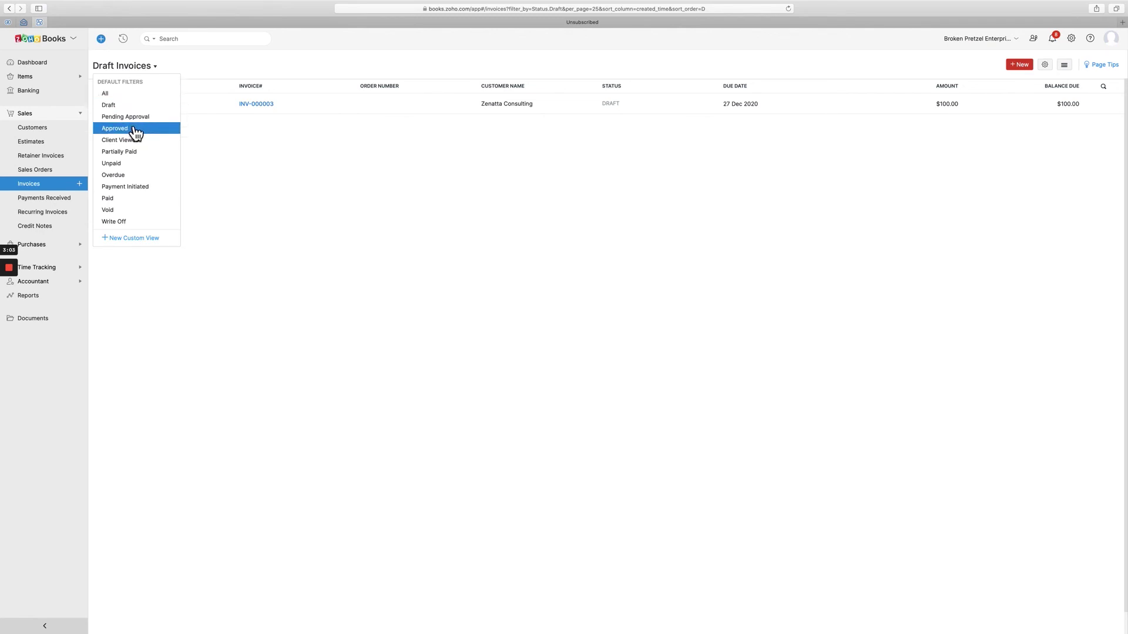
click(119, 164)
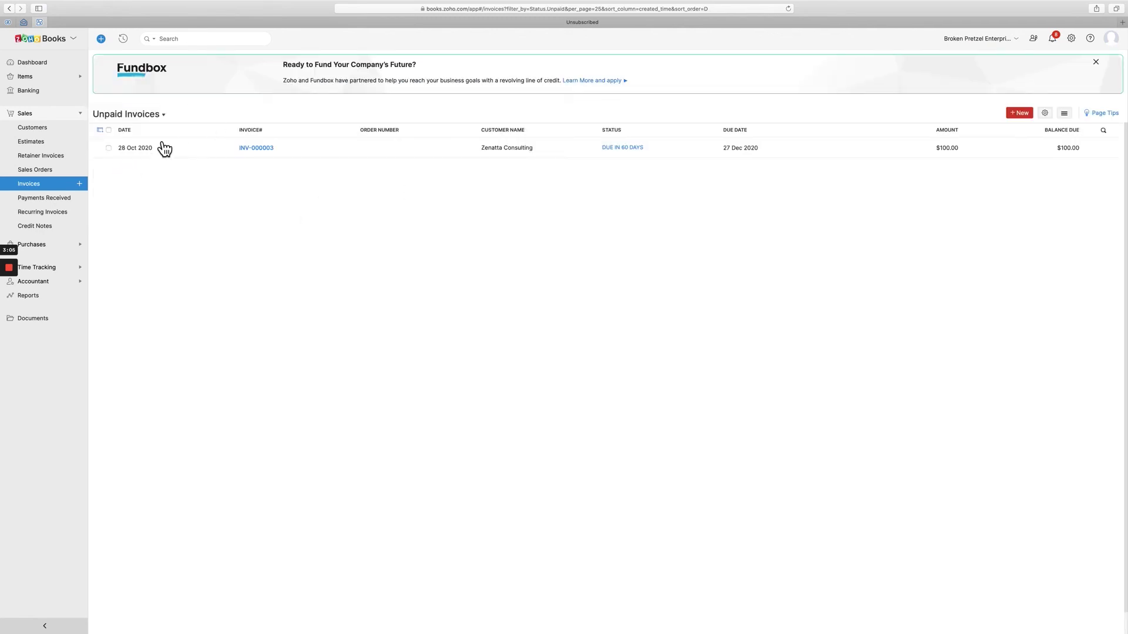